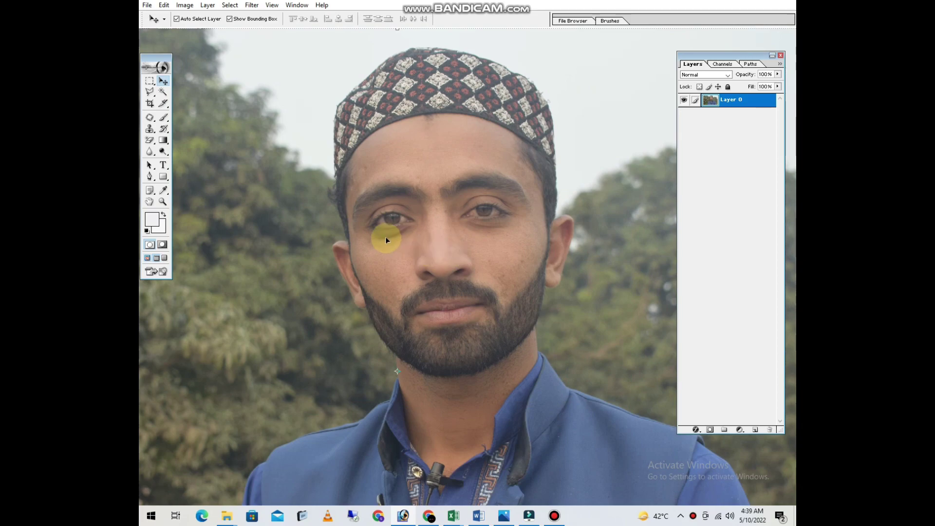
Step: Brighten the portrait photo with a Curves point at input 108 and output 147
key("ctrl+m")
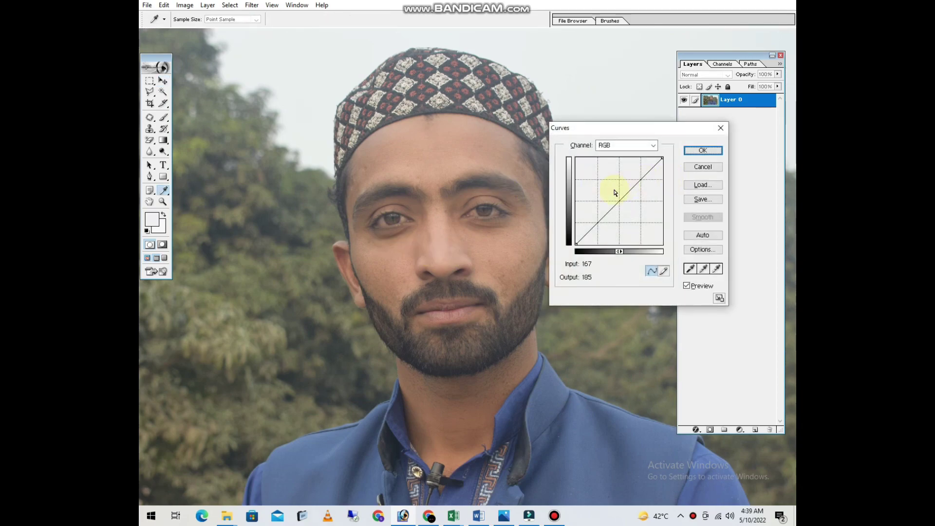
left_click(612, 195)
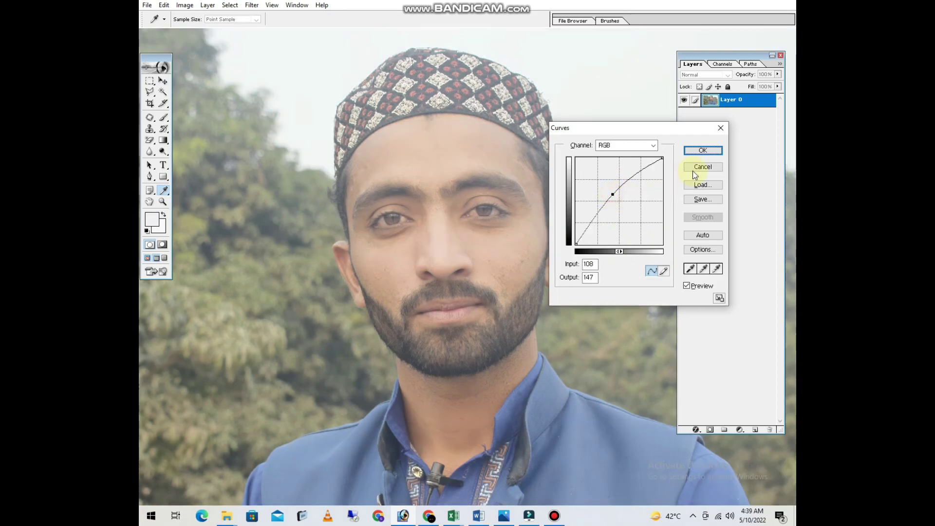
left_click(697, 153)
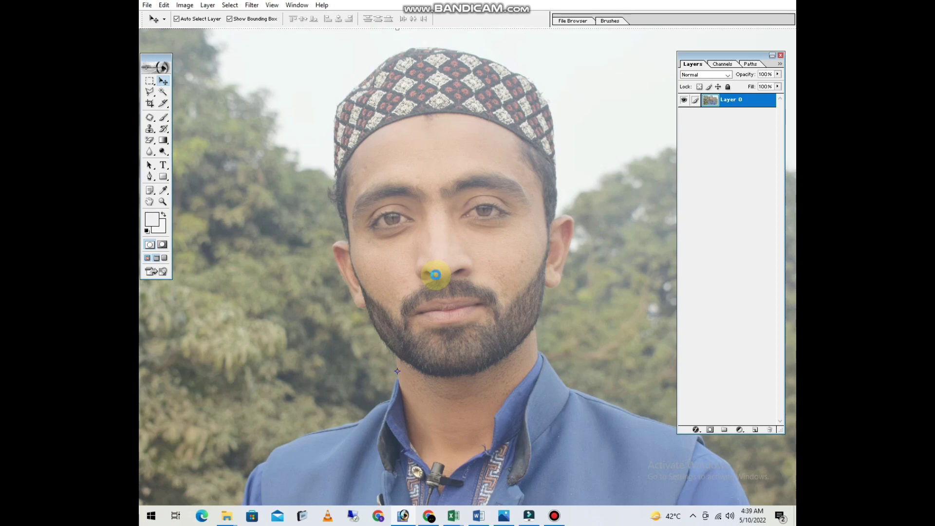
key("ctrl+z")
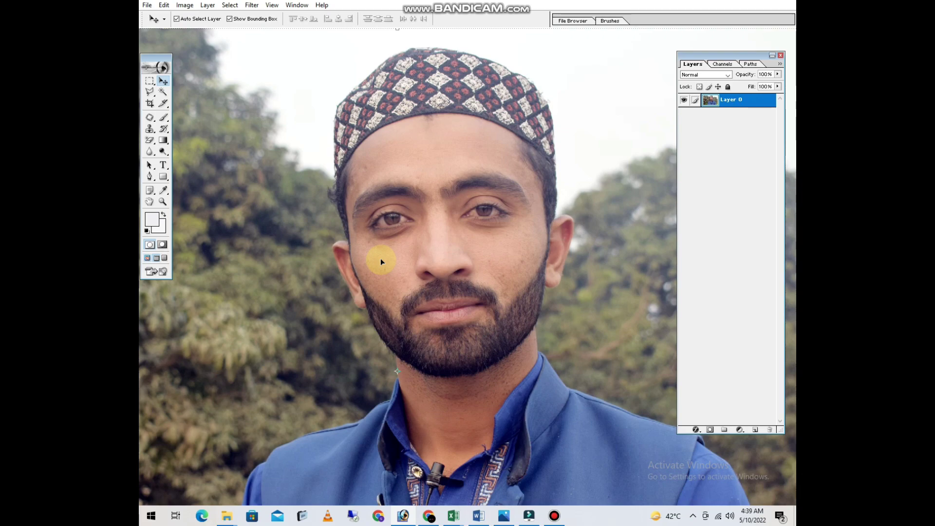
Step: Mask both eyes in Quick Mask with a size 100 brush and convert the mask to a selection that excludes them
key("q")
key("b")
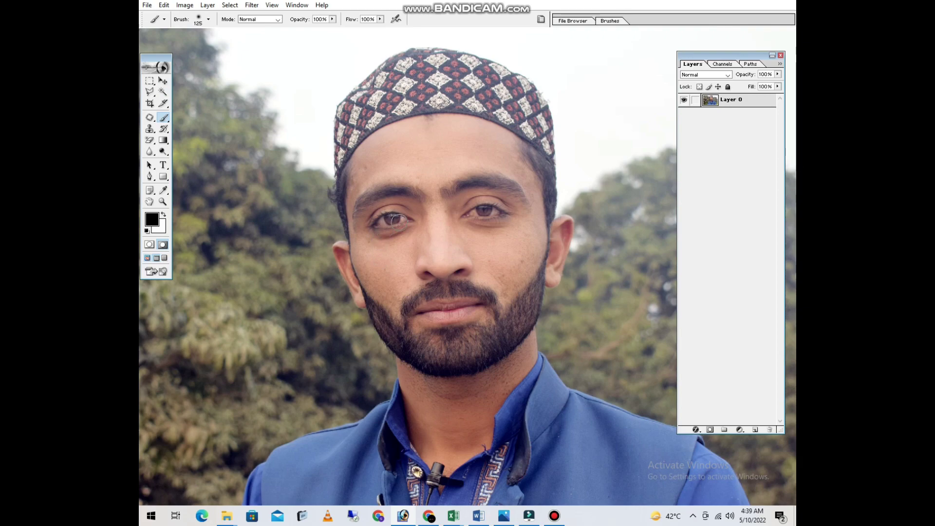
left_click_drag(397, 220, 379, 223)
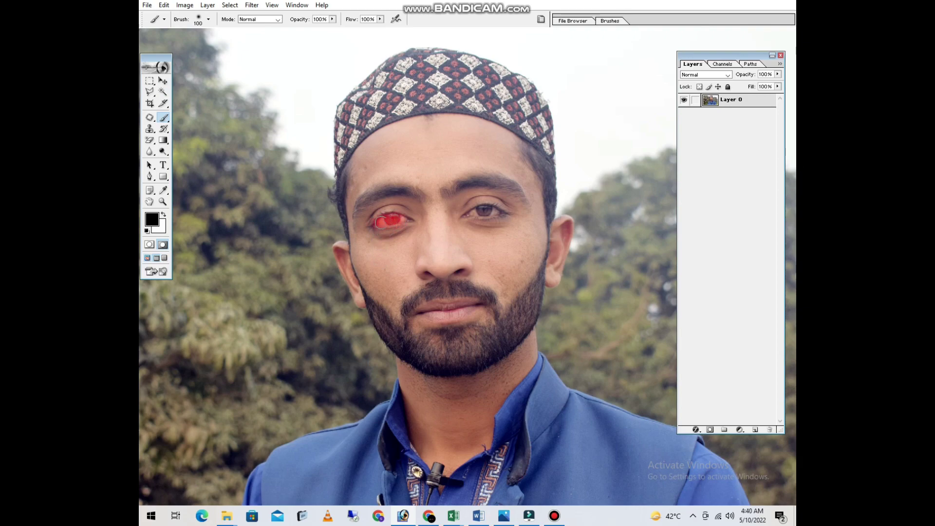
left_click_drag(482, 213, 482, 211)
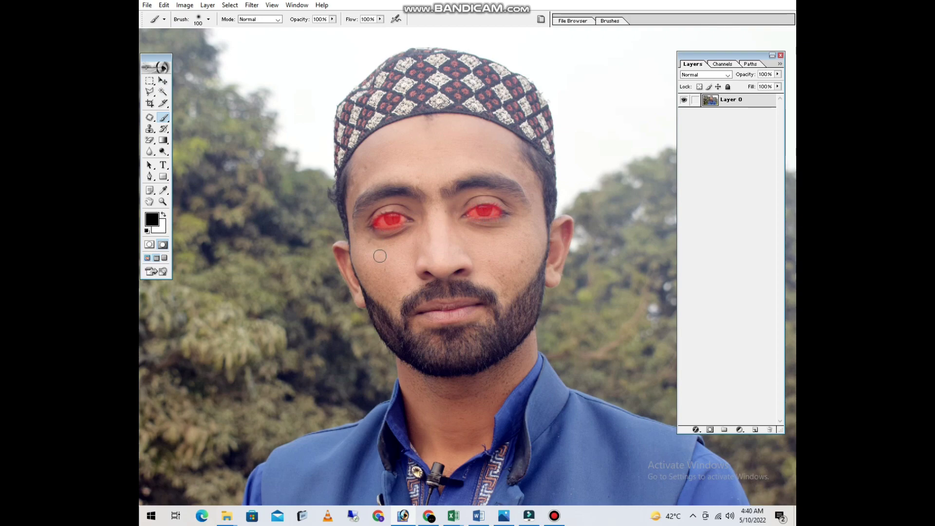
key("q")
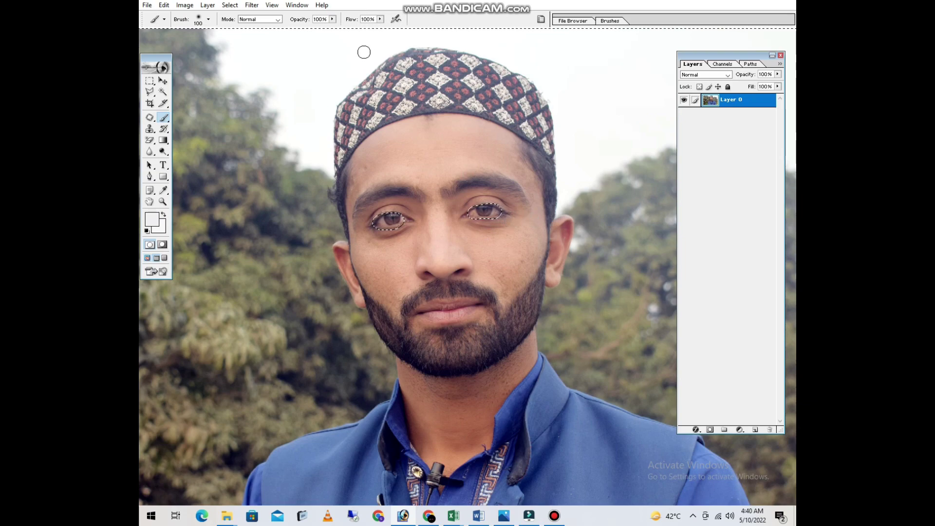
Step: Start the Imagenomic Portraiture filter on the photo, setting Warmth to +2 and Softness to 37
left_click(252, 6)
mouse_move(334, 241)
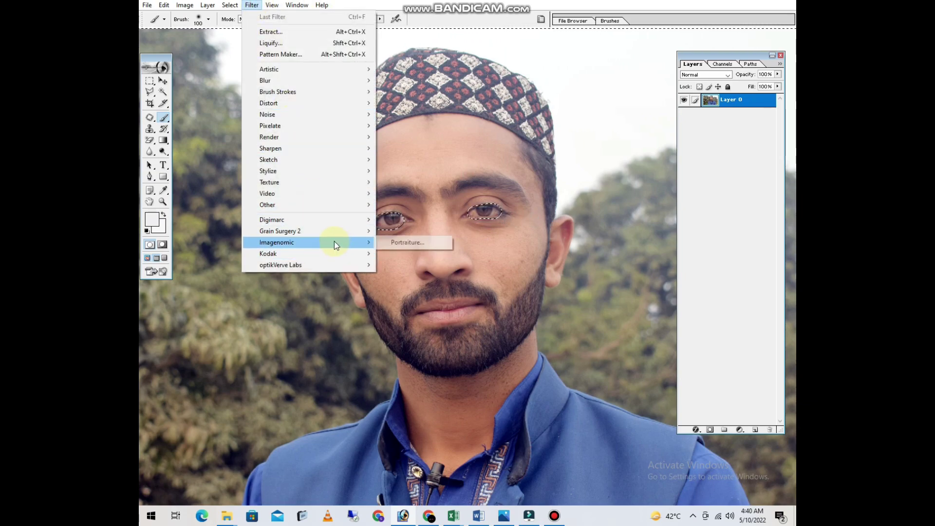
left_click(399, 242)
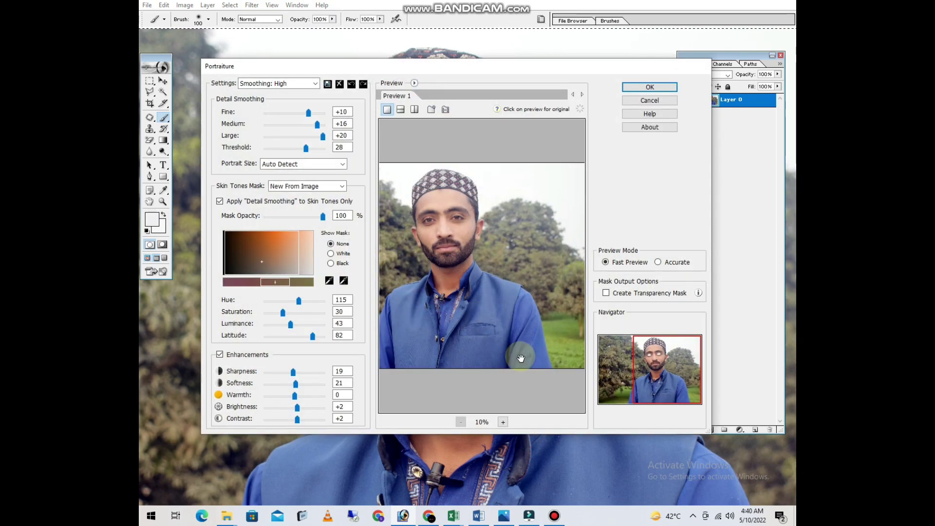
left_click_drag(470, 324, 495, 311)
left_click(502, 422)
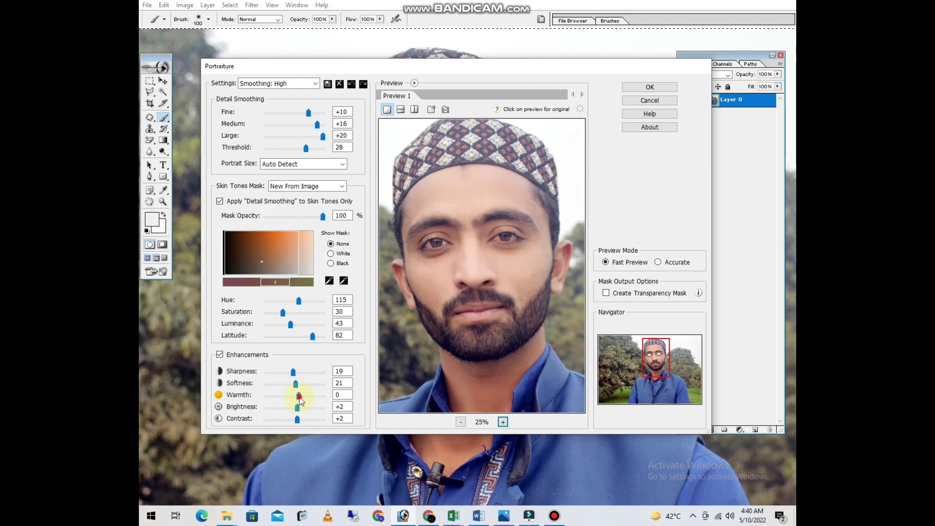
left_click_drag(300, 400, 315, 387)
left_click(319, 389)
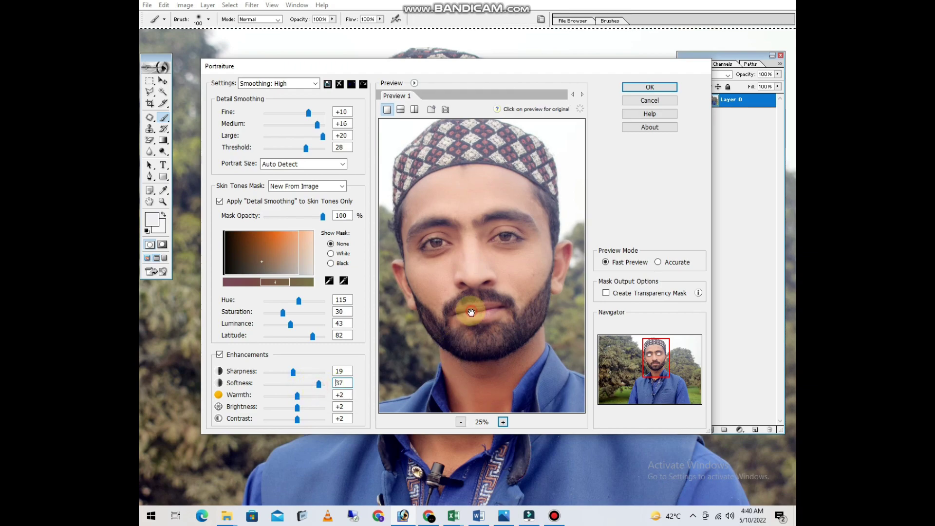
Step: Raise the Portraiture Softness to 40 and compare the smoothed skin with the original in the preview
left_click(503, 422)
left_click_drag(319, 383, 361, 385)
left_click(523, 287)
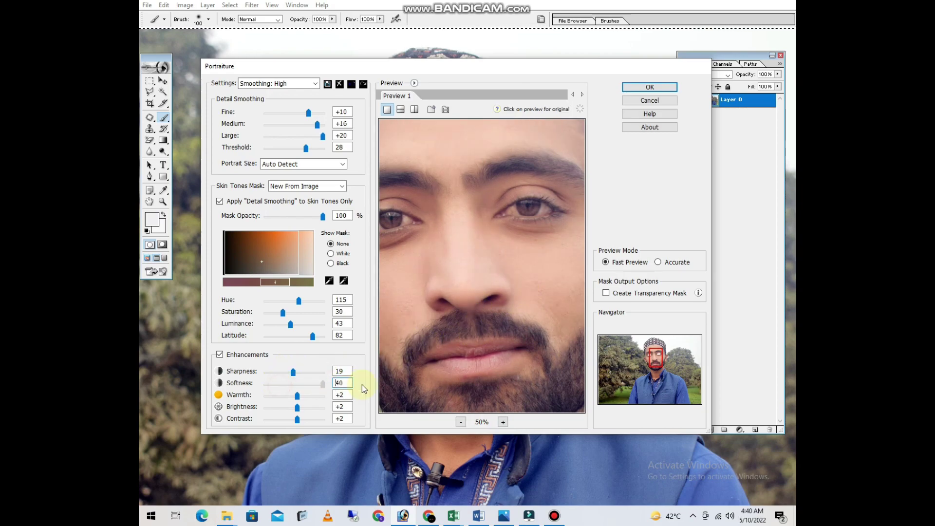
left_click(532, 279)
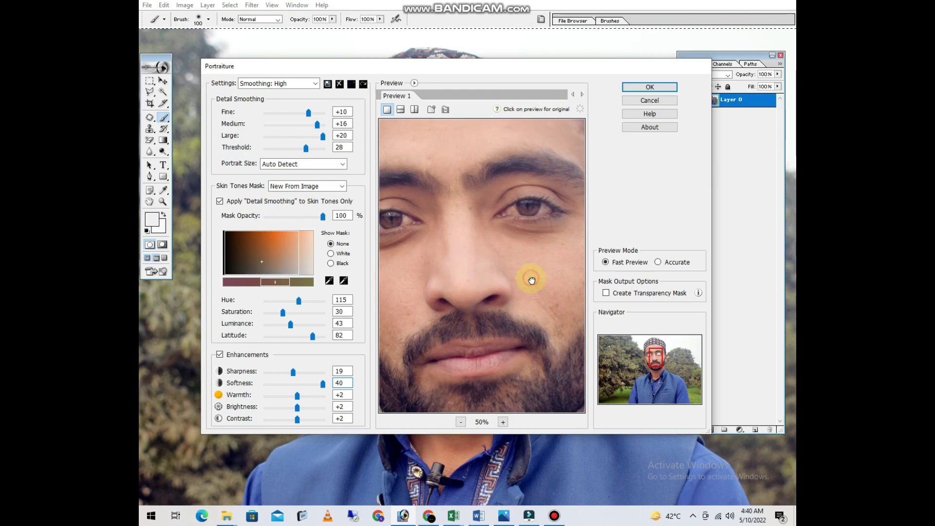
left_click(531, 279)
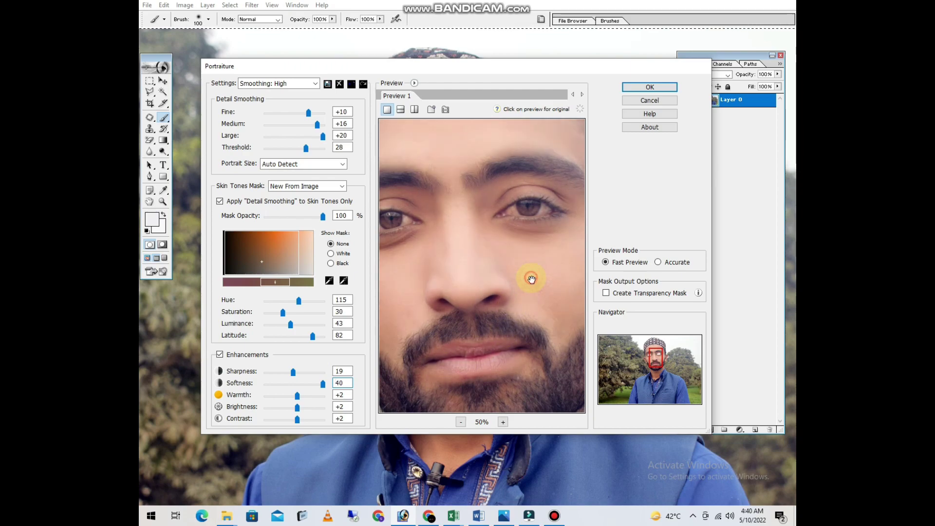
Step: Try Softness at 0, return it to 40, and compare the facial skin with the original in the preview
left_click_drag(321, 383, 271, 386)
left_click(509, 285)
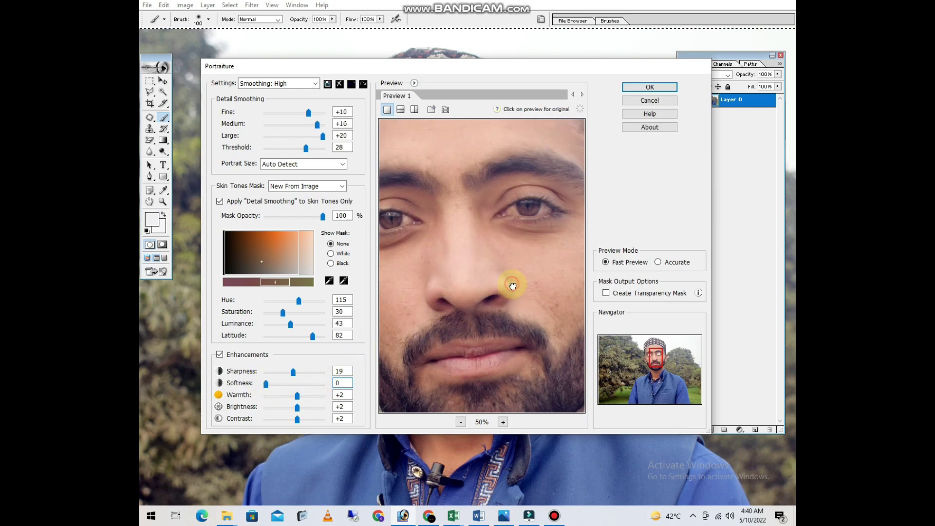
left_click_drag(266, 383, 337, 383)
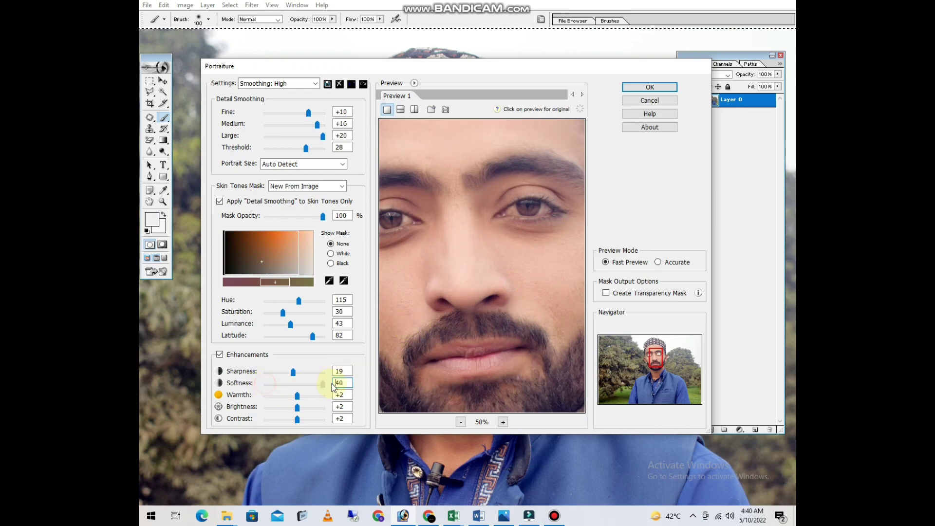
left_click(553, 255)
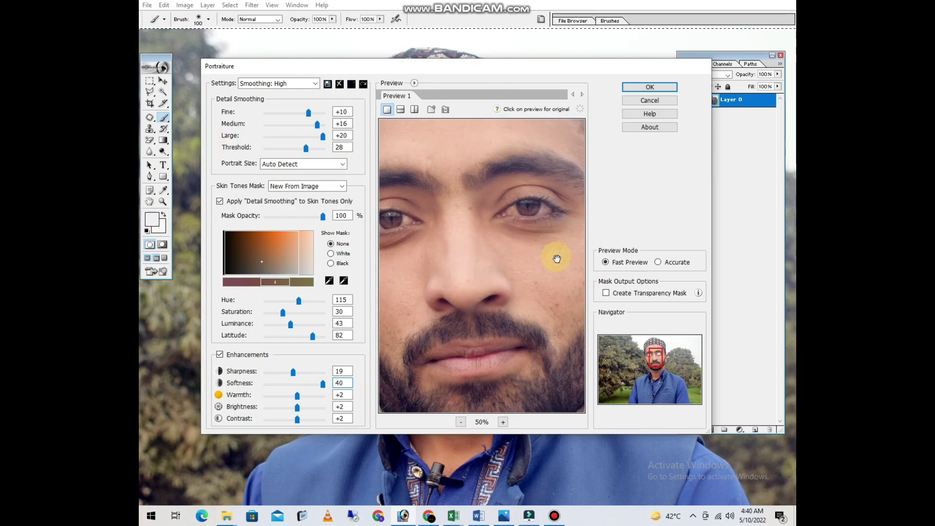
Step: Try Portraiture Sharpness at 26, 40 and 0 while checking the face in the preview
left_click_drag(294, 377, 303, 375)
left_click(539, 278)
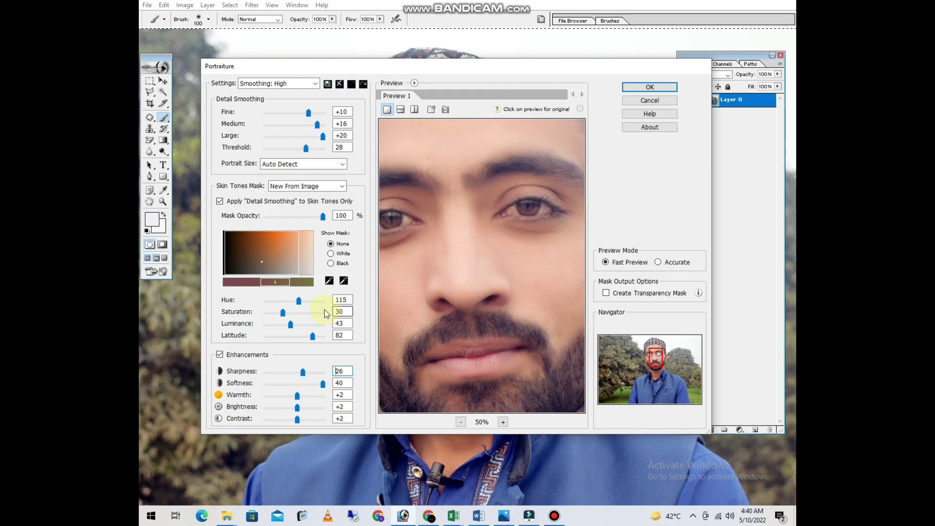
left_click_drag(314, 371, 325, 372)
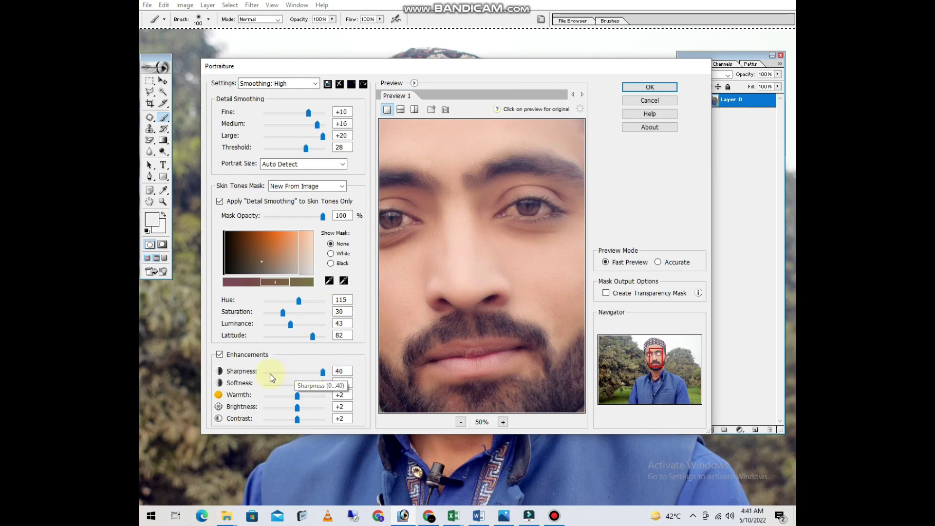
left_click_drag(322, 372, 250, 372)
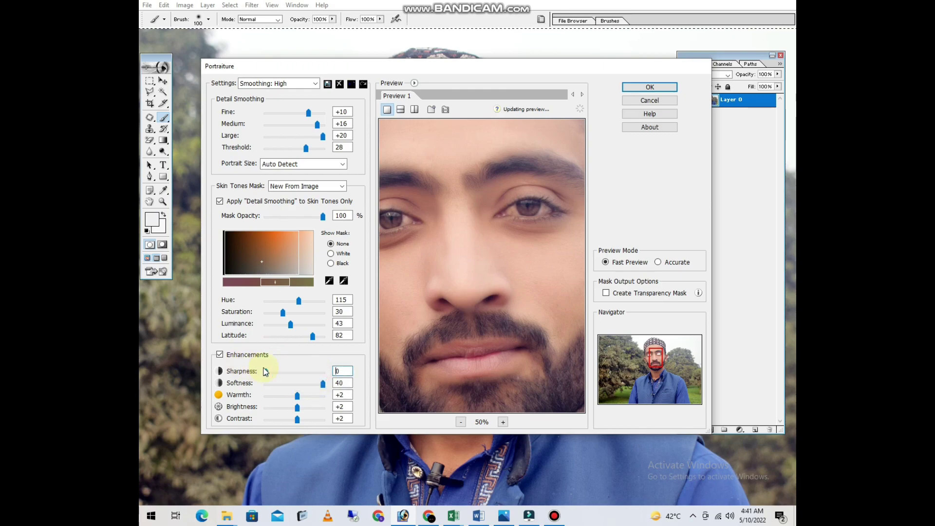
left_click(565, 278)
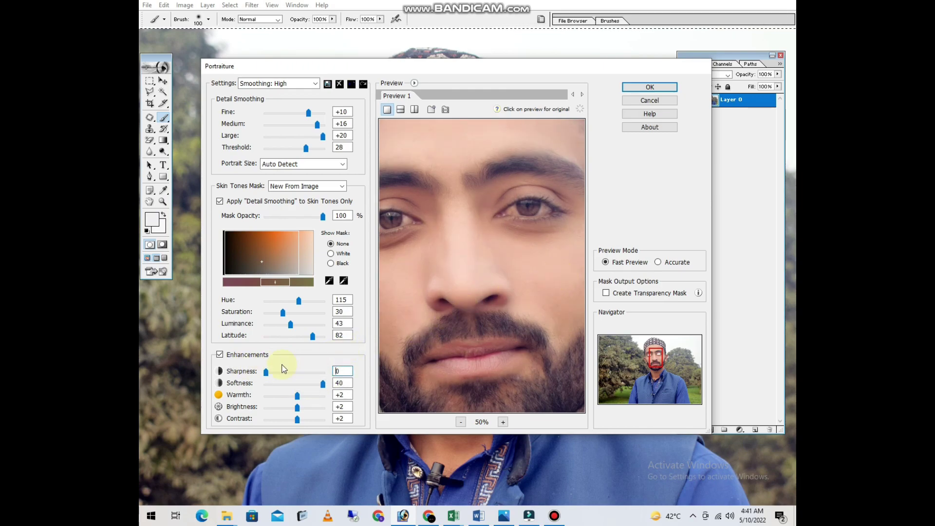
Step: Set the Portraiture Sharpness to 40 and apply the filter to the photo
left_click_drag(269, 373, 354, 372)
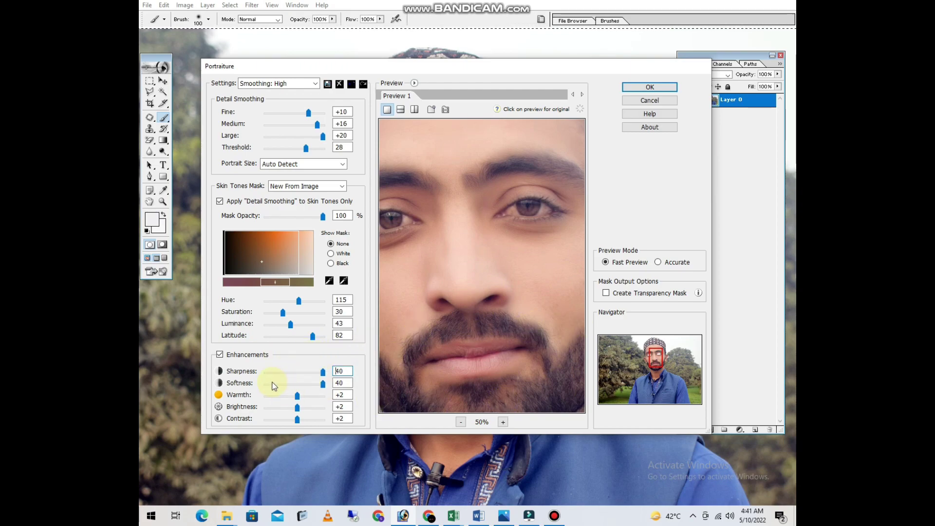
left_click(547, 246)
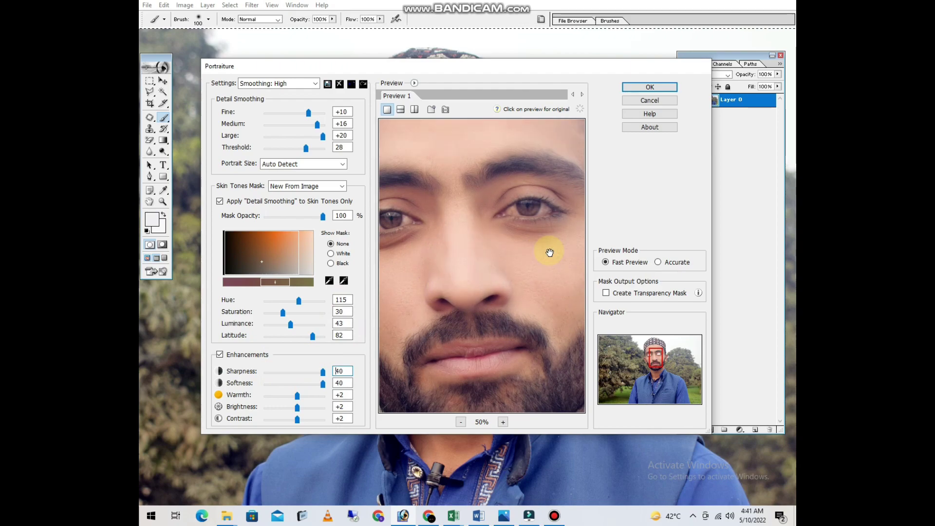
left_click(652, 87)
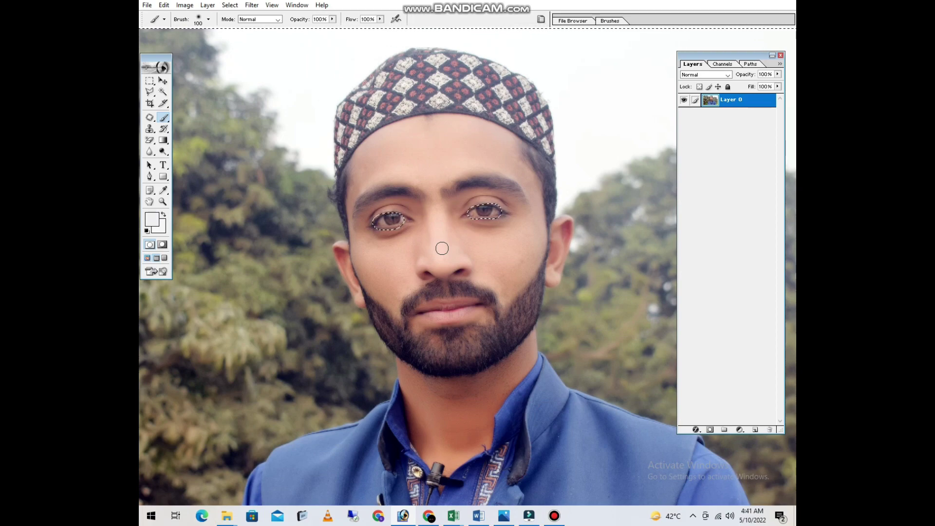
Step: Deselect the area around the eyes and bring the face into close view
key("ctrl+d")
left_click(450, 248, "ctrl")
left_click(436, 261, "ctrl")
left_click(465, 288, "ctrl")
left_click_drag(527, 305, 453, 322)
left_click(472, 294, "alt")
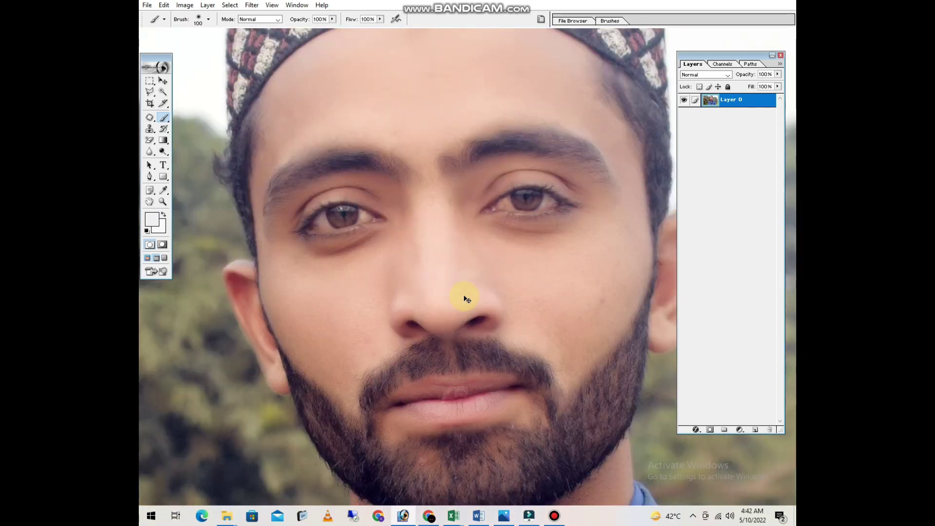
Step: Step back through the history to before the skin smoothing and forward again to compare the face
key("q")
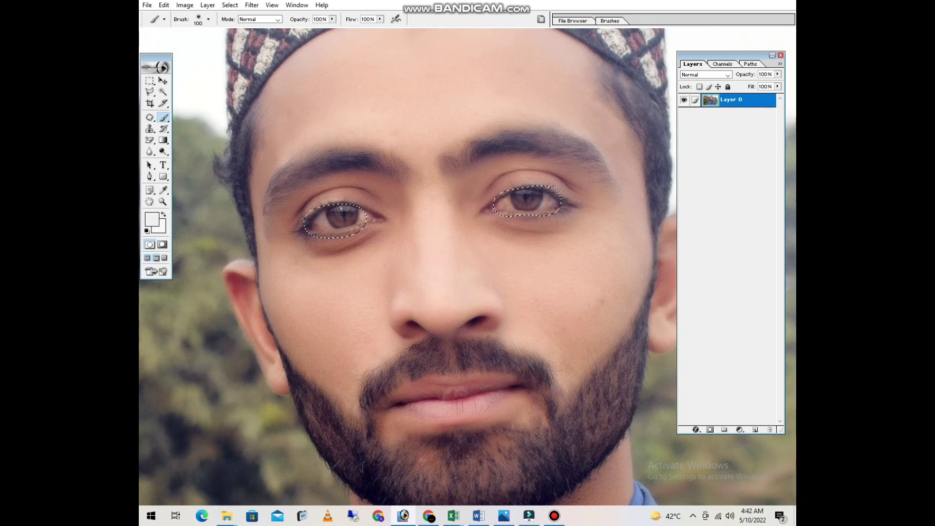
key("ctrl+d")
key("ctrl+alt+z")
key("ctrl+alt+z")
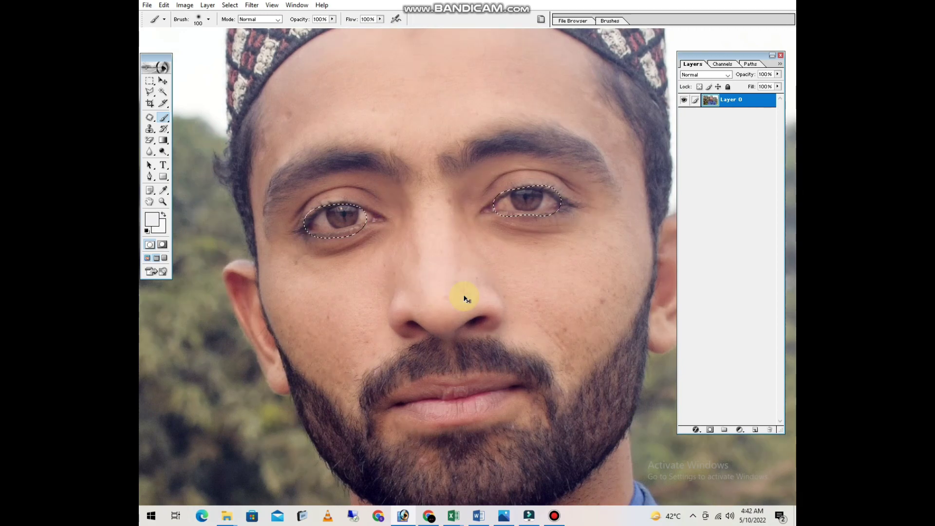
key("ctrl+shift+z")
key("ctrl+shift+z")
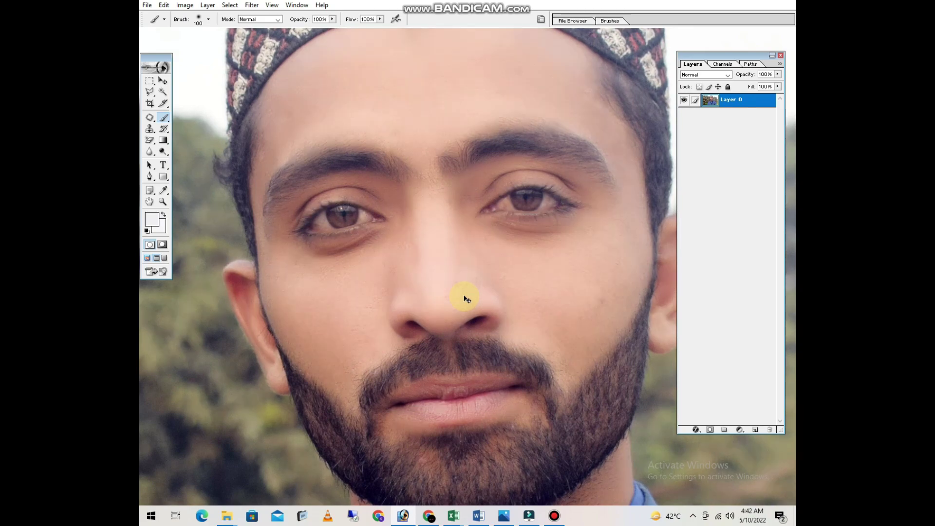
Step: Step back through the history to review the eye masking, and return to the smoothed, deselected photo
key("ctrl+alt+z")
key("ctrl+alt+z")
key("ctrl+alt+z")
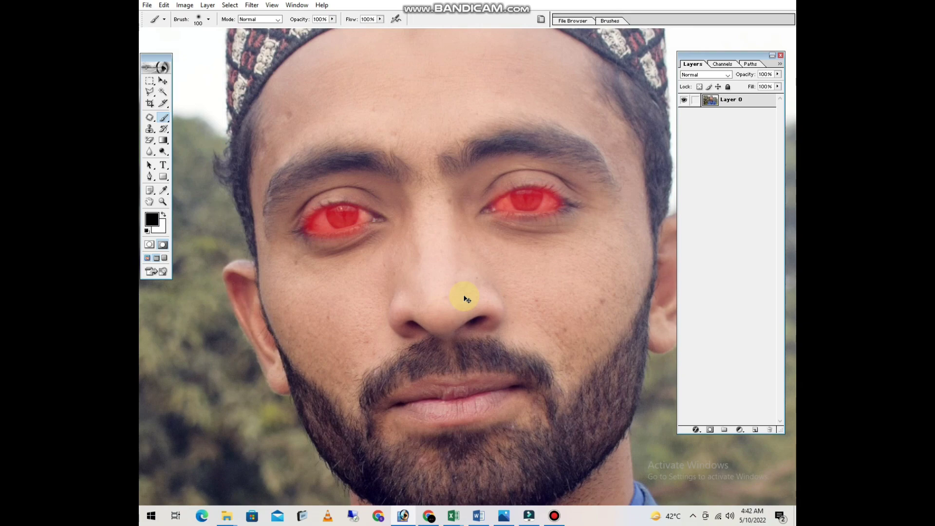
key("ctrl+alt+z")
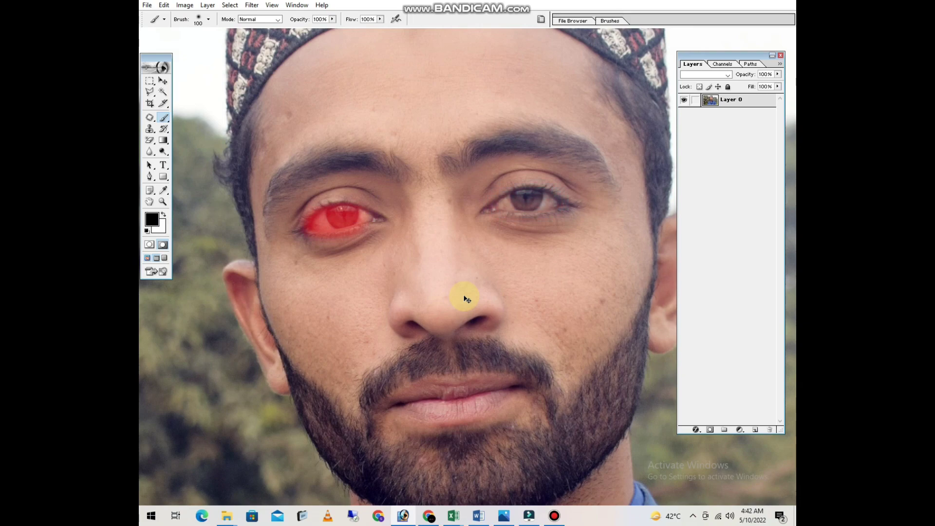
key("ctrl+alt+z")
key("ctrl+alt+z")
key("ctrl+alt+z")
key("ctrl+alt+z")
key("ctrl+alt+z")
key("ctrl+alt+z")
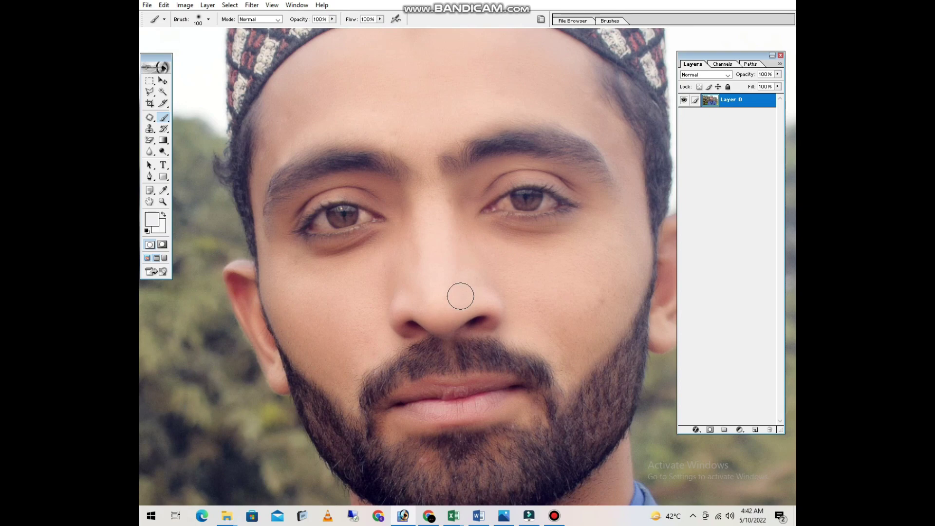
Step: Open the optikVerve Labs Virtual Photographer filter, choose the Snap preset, and compare its preview with the original photo
left_click(408, 231, "alt")
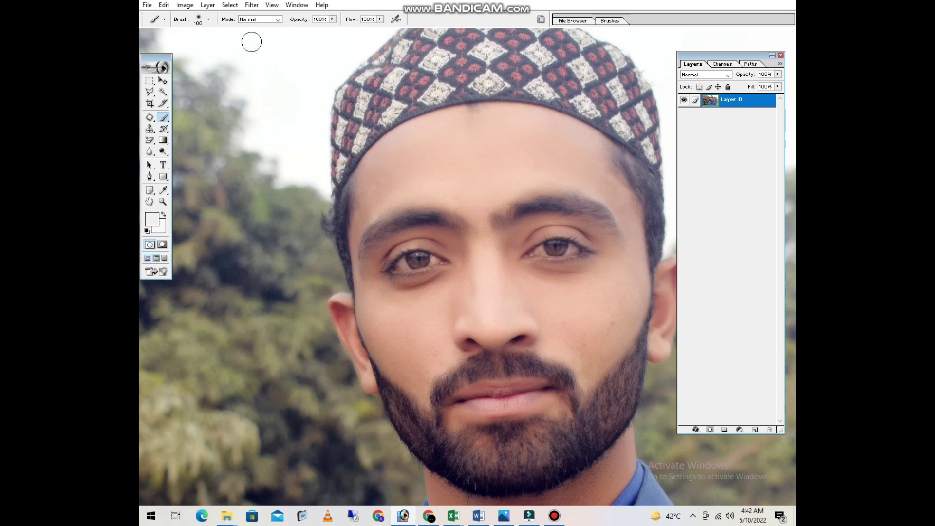
left_click(251, 6)
mouse_move(294, 252)
mouse_move(311, 235)
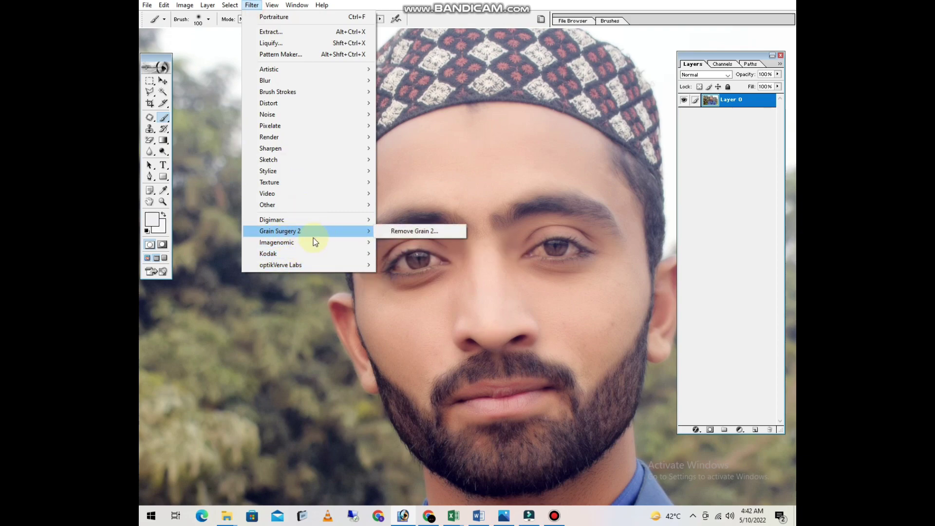
mouse_move(325, 262)
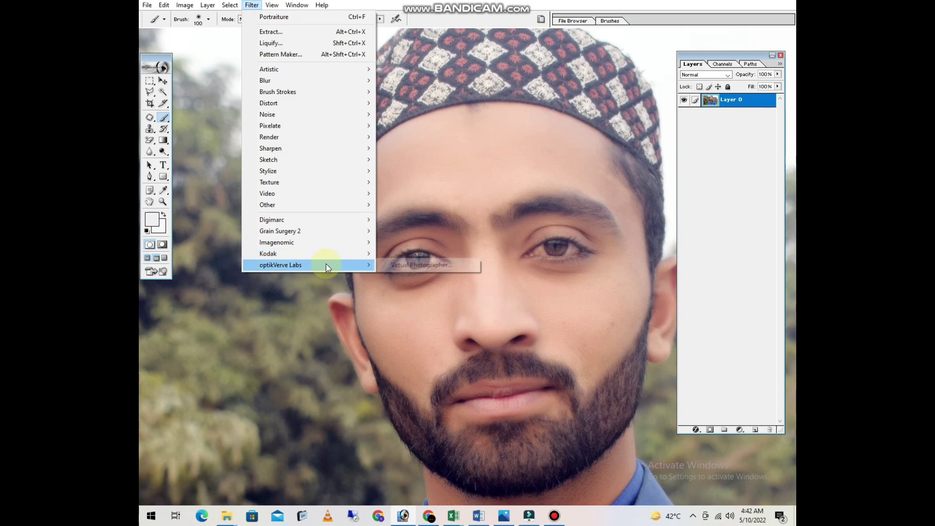
left_click(416, 267)
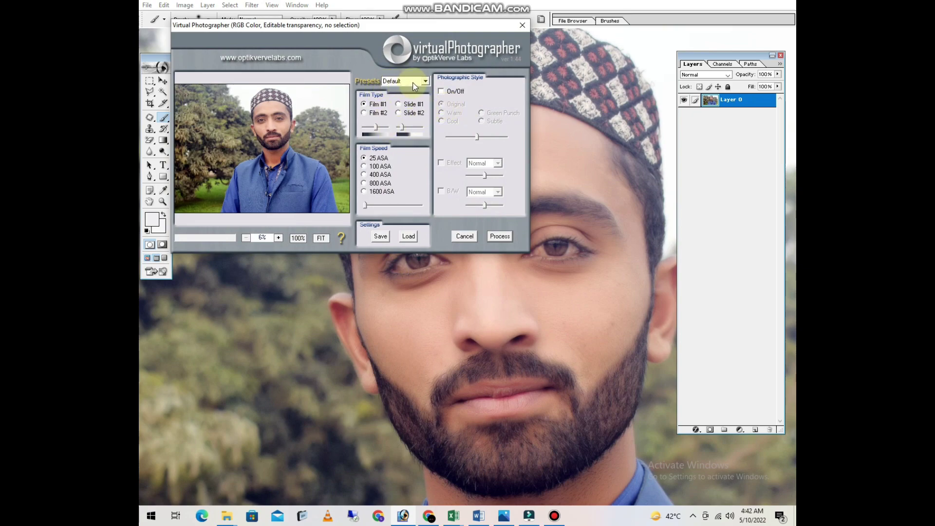
left_click(414, 83)
scroll(398, 186, "down", 2)
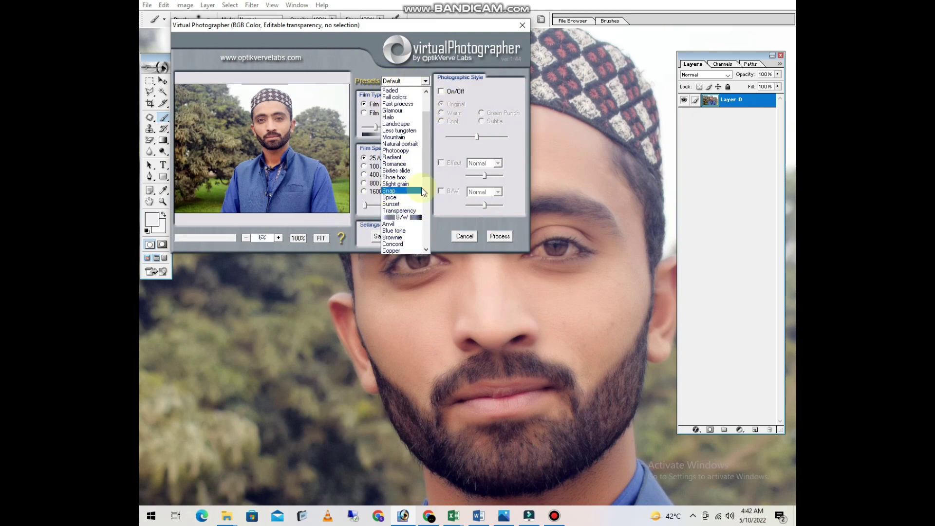
left_click(395, 192)
left_click(251, 146)
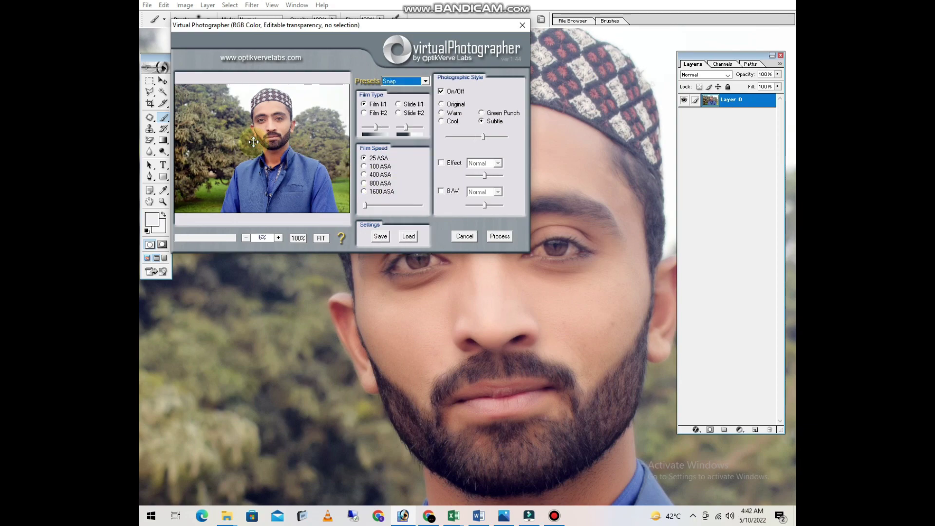
left_click(265, 143)
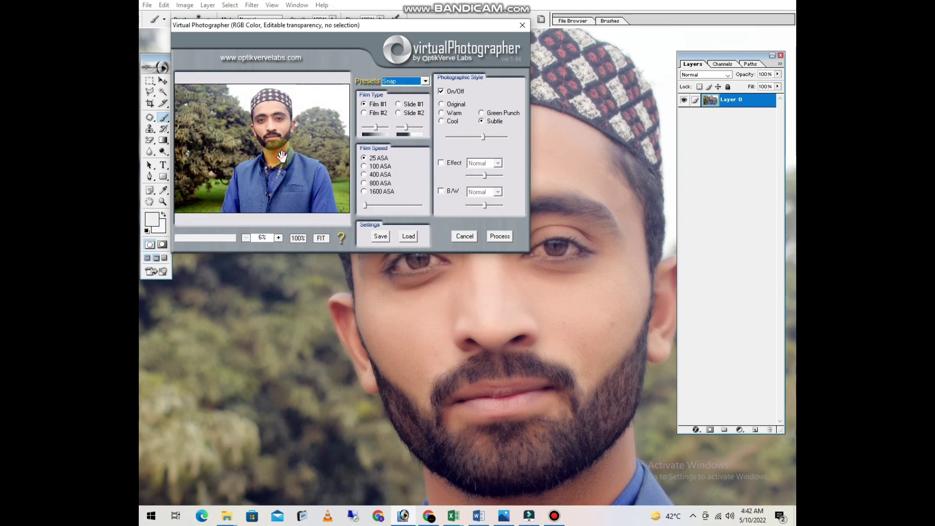
left_click(274, 142)
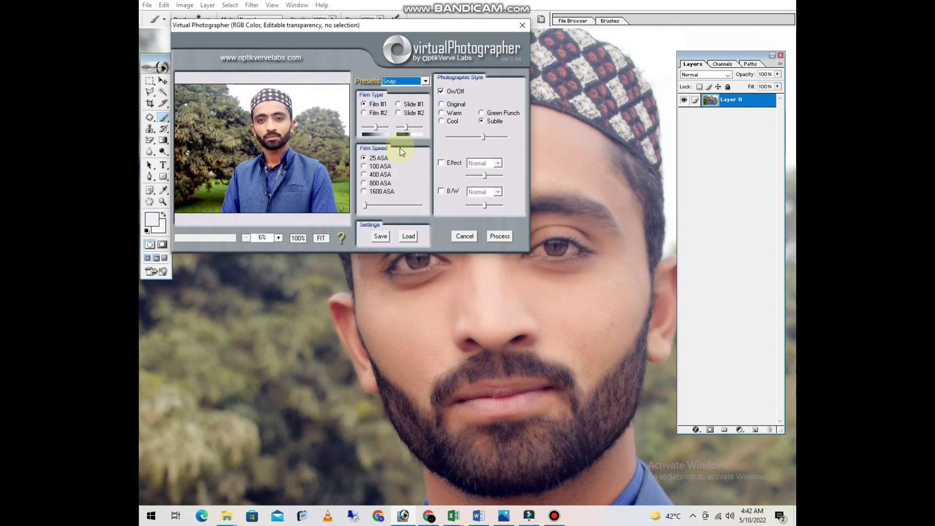
left_click(301, 150)
Step: Preview the other Virtual Photographer presets on the photo, including Sunset and black-and-white looks such as Flashback, Diffuse, Character, Brownie and Anvil
left_click(408, 81)
left_click(410, 89)
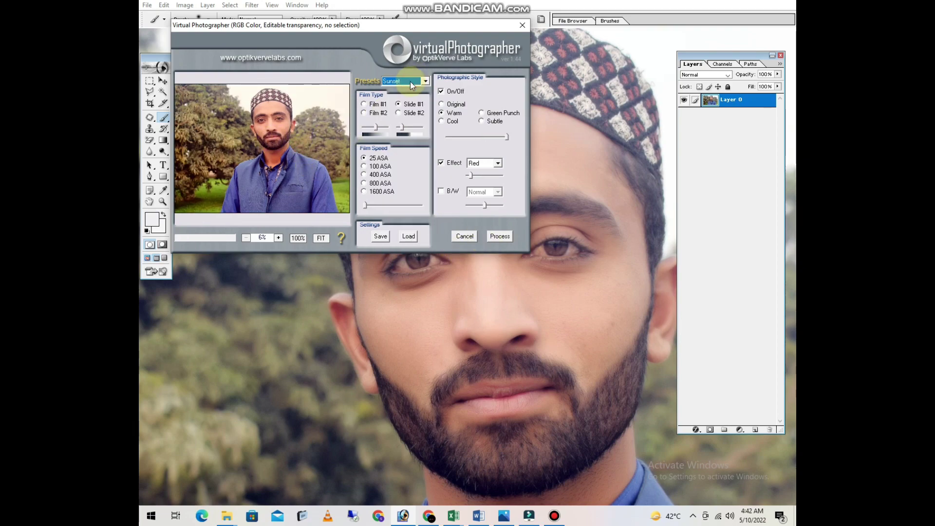
key("Down")
key("Down")
key("Down")
key("Down")
key("Down")
key("Down")
key("Down")
key("Down")
key("Down")
key("Down")
key("Down")
key("Down")
key("Down")
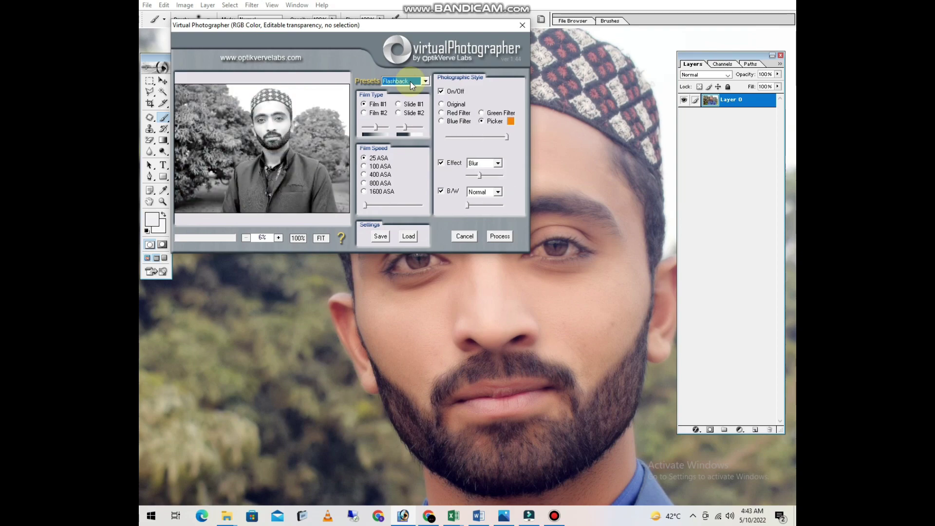
key("Down")
key("Down")
key("Down")
key("Down")
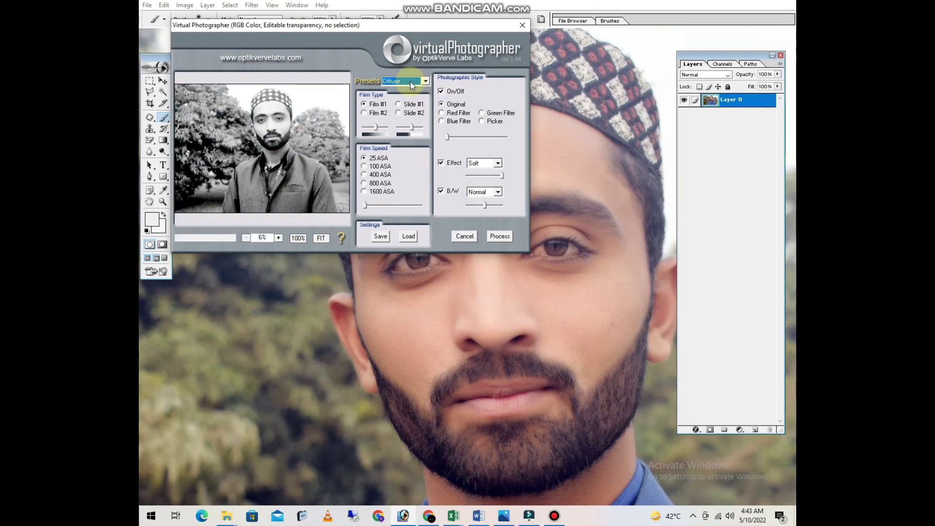
key("Down")
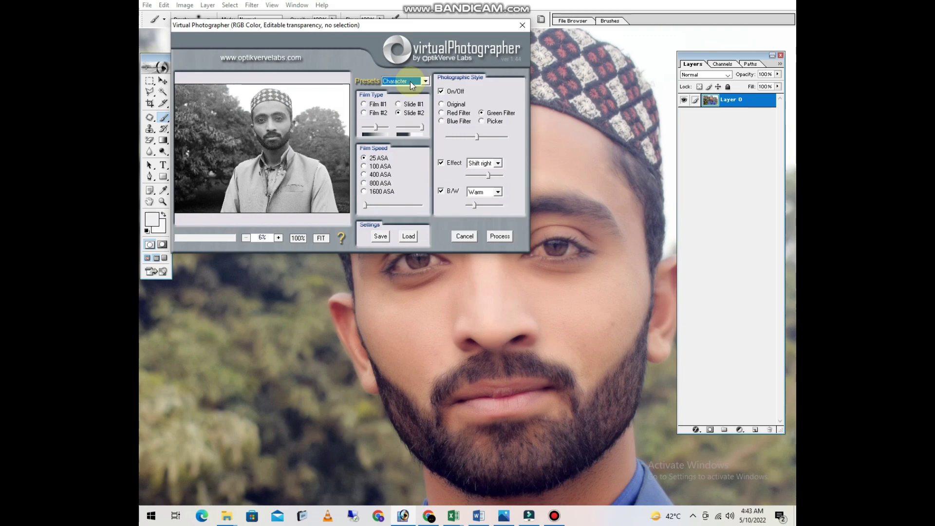
key("Down")
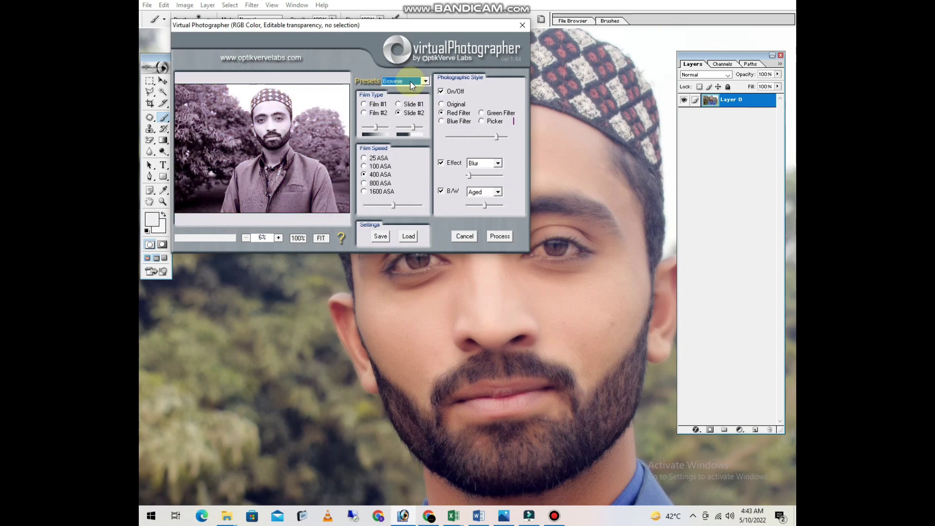
key("Up")
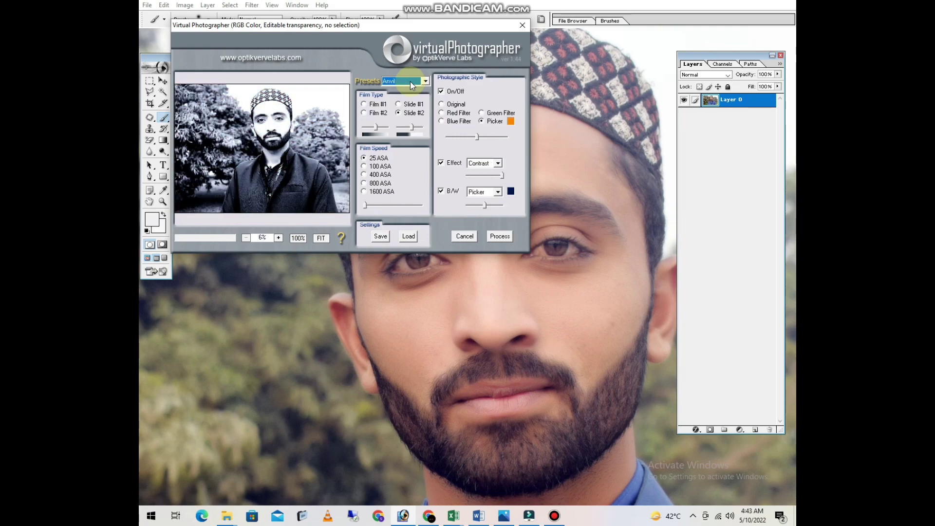
key("Up")
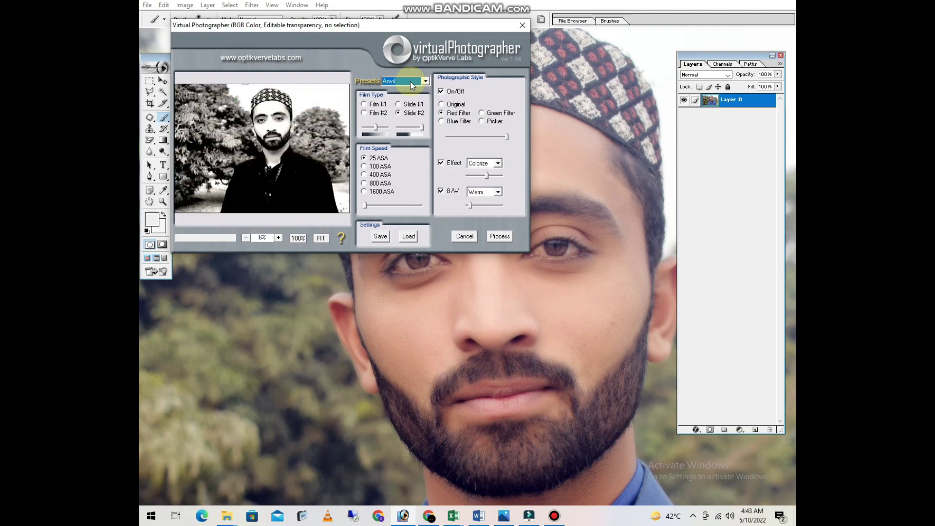
key("Up")
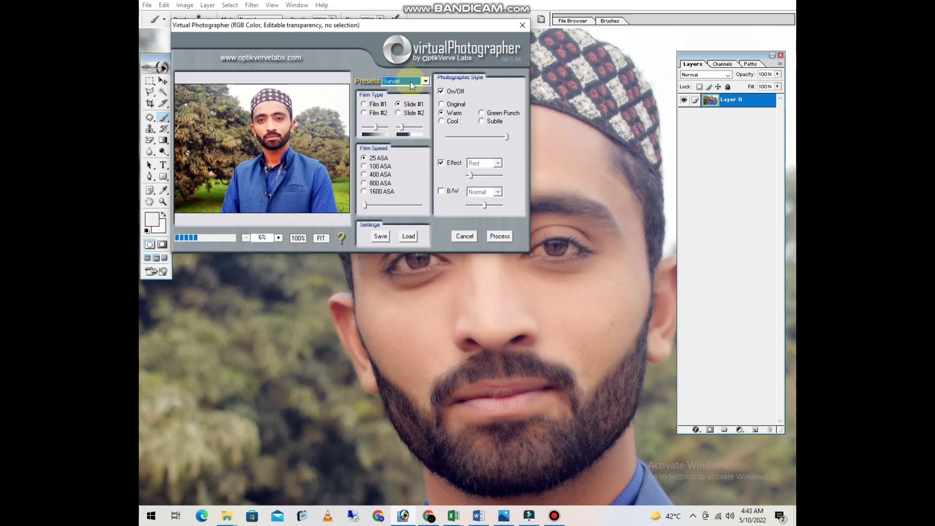
Step: Return to the Snap preset, process the photo with it, and view the man's head and upper body
key("Up")
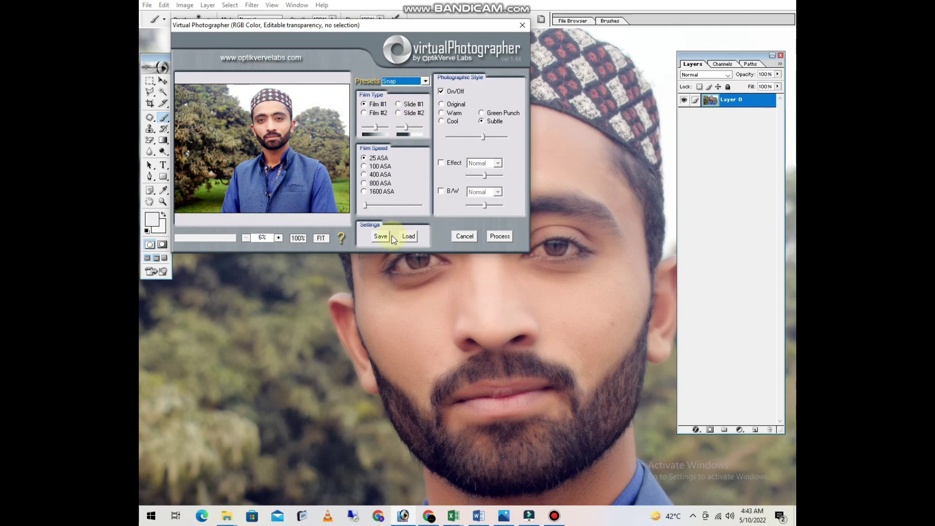
key("Return")
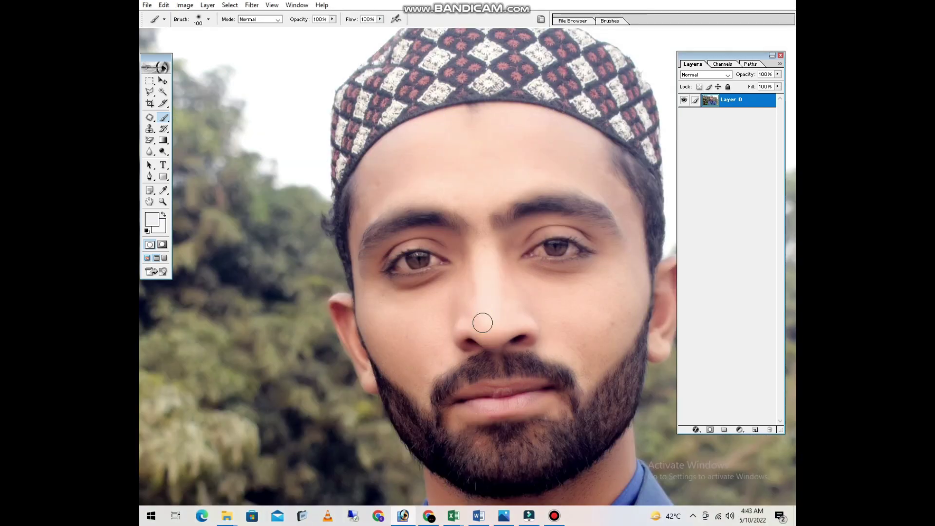
key("alt+space")
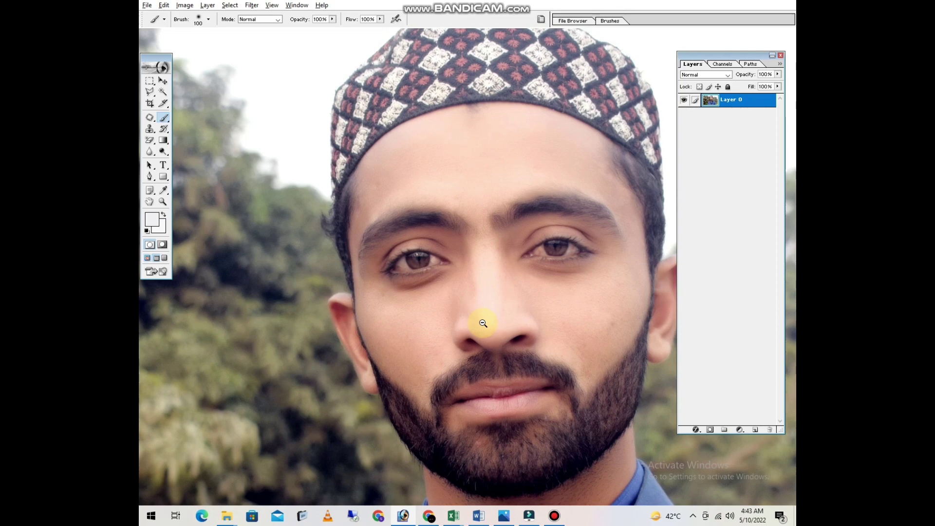
left_click(475, 310)
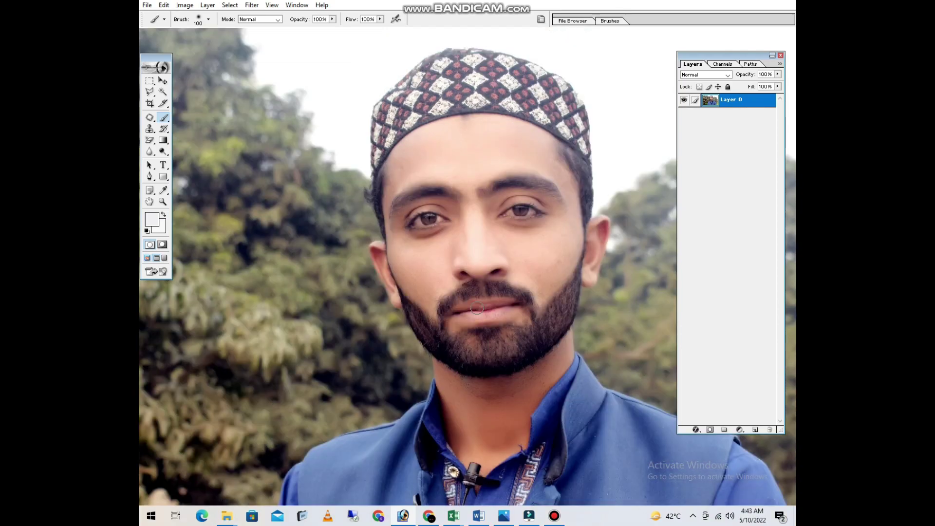
left_click(469, 280)
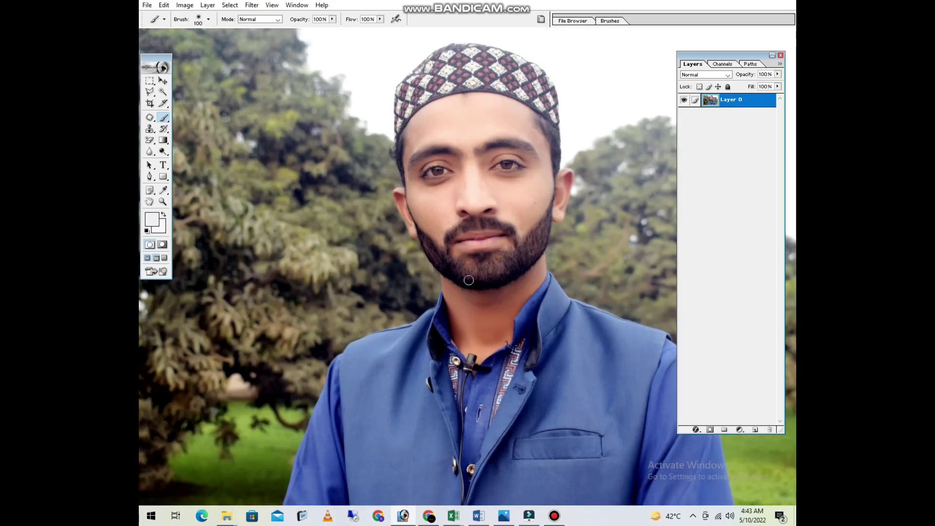
Step: Open the Selective Color adjustment for the portrait, go through its color ranges, and apply it
left_click(468, 280, "alt")
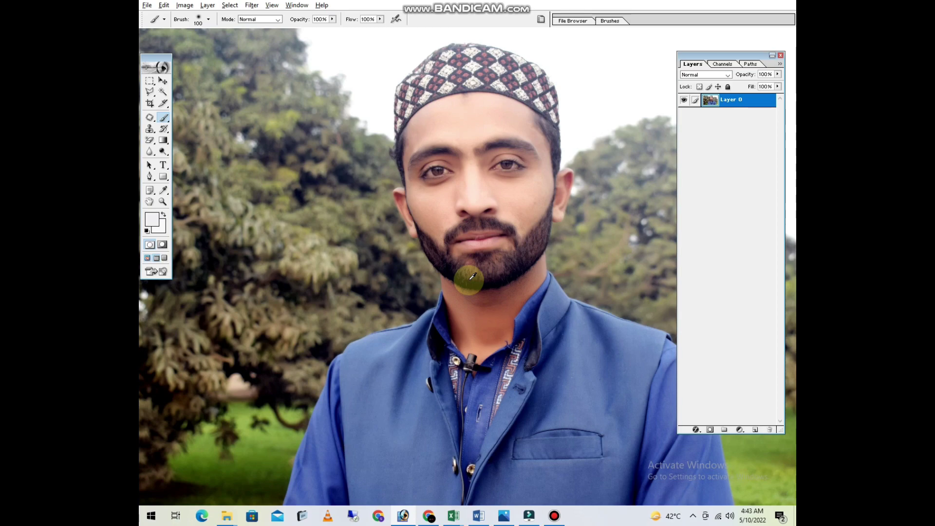
key("alt+i")
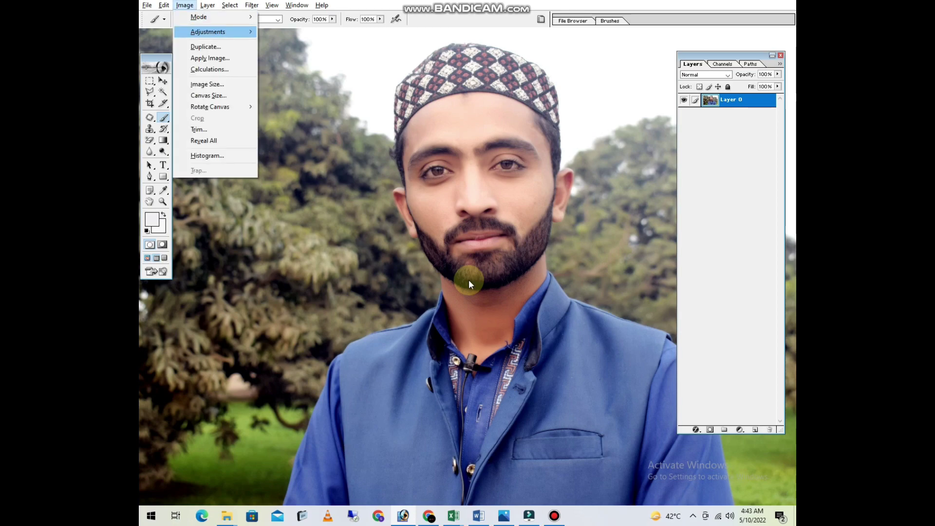
key("a")
key("s")
left_click_drag(584, 185, 371, 257)
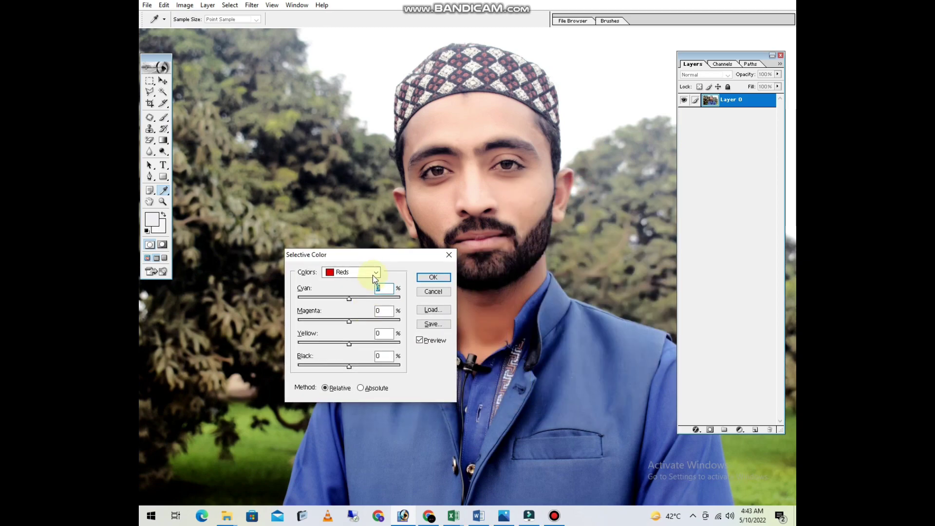
left_click(375, 271)
left_click(402, 258)
left_click(430, 276)
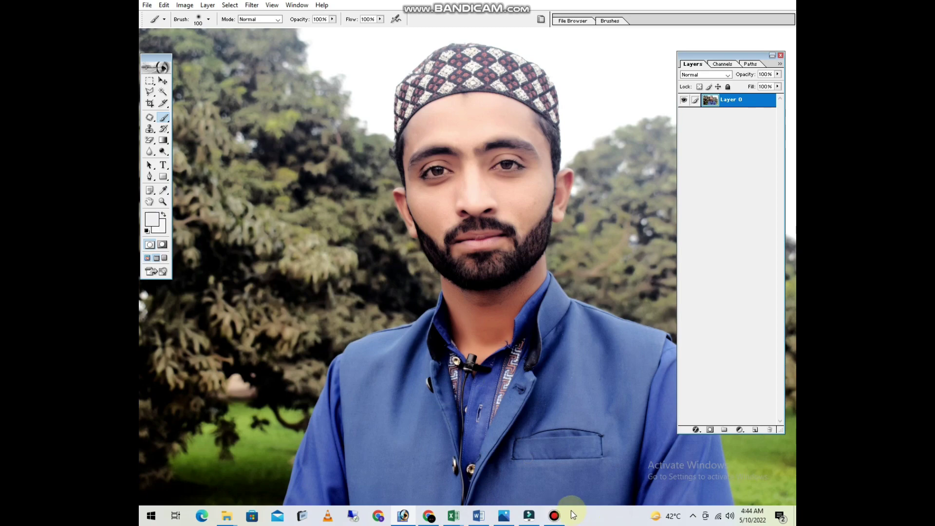
left_click(554, 515)
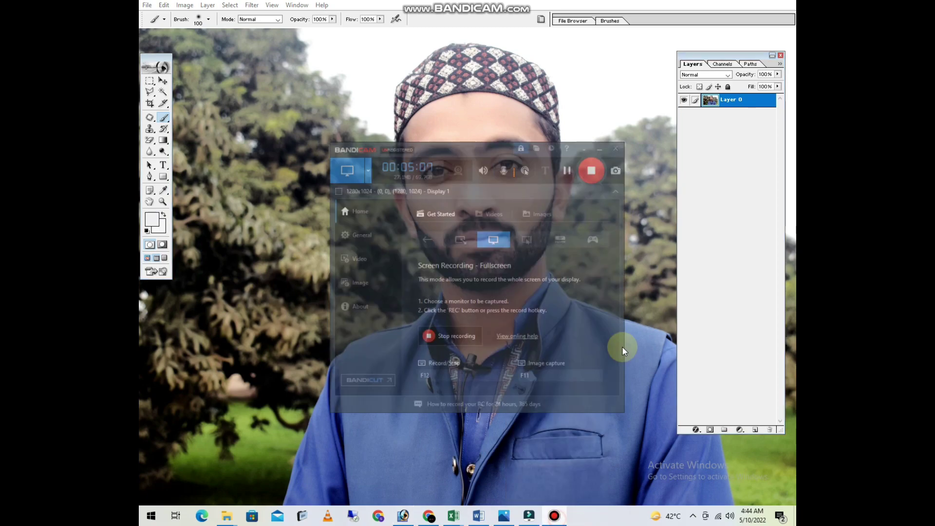